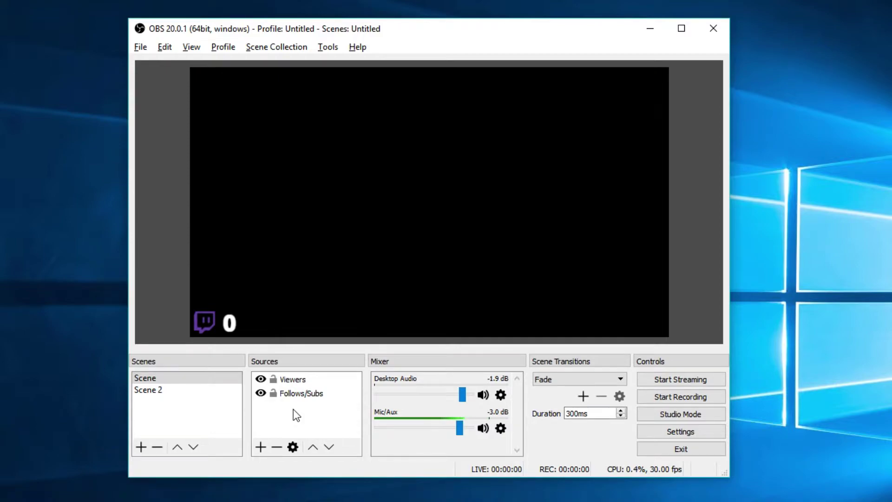
Step: Show the source types offered under Add in the Sources list's right-click menu
right_click(293, 409)
mouse_move(324, 417)
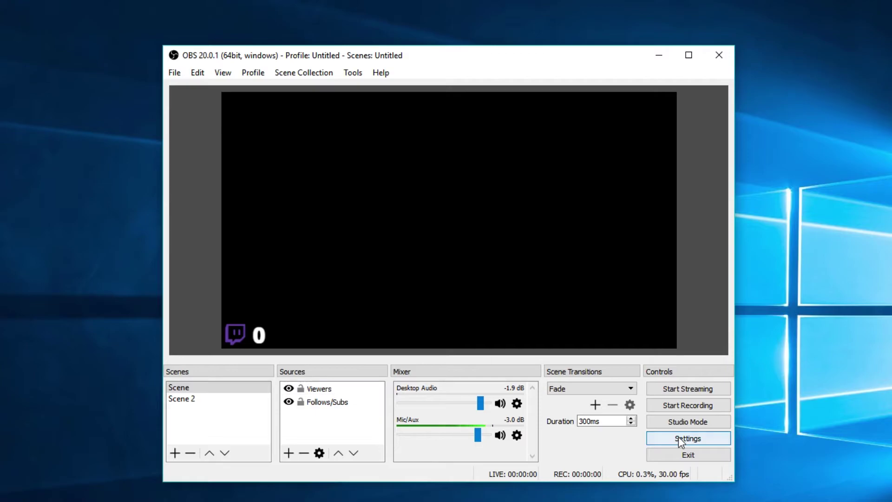
Step: Open Settings and switch the interface theme to Dark
click(697, 433)
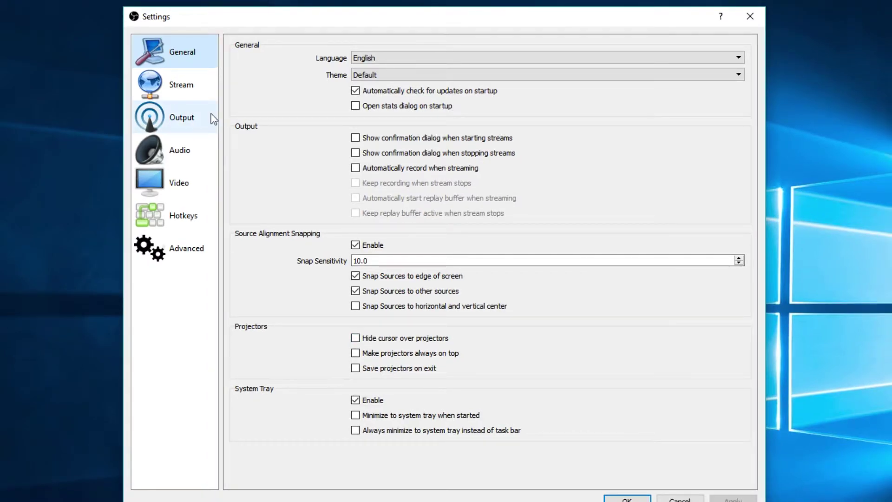
click(467, 75)
click(372, 86)
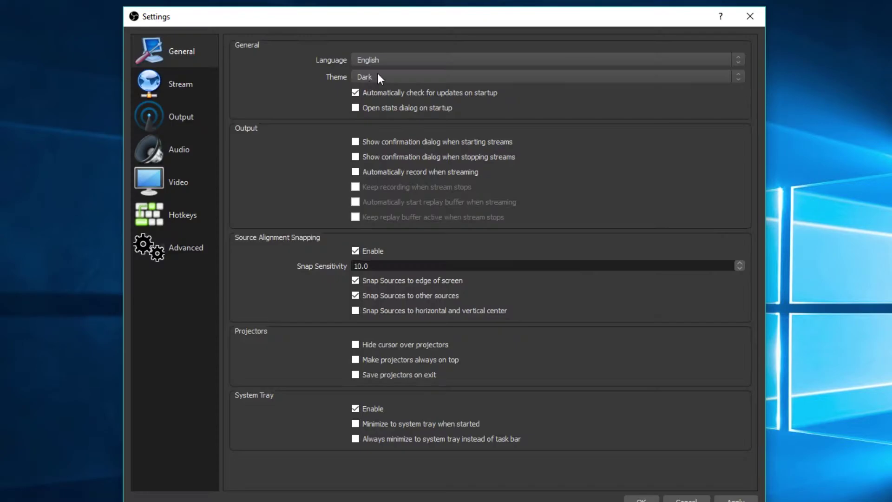
Step: Return the theme to Default and bring up the Stream settings page
click(377, 74)
click(378, 101)
click(374, 96)
click(376, 114)
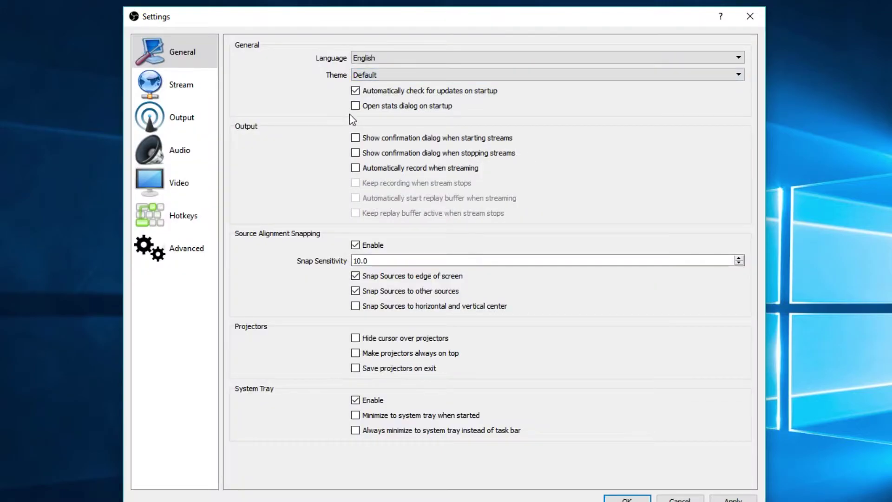
click(172, 92)
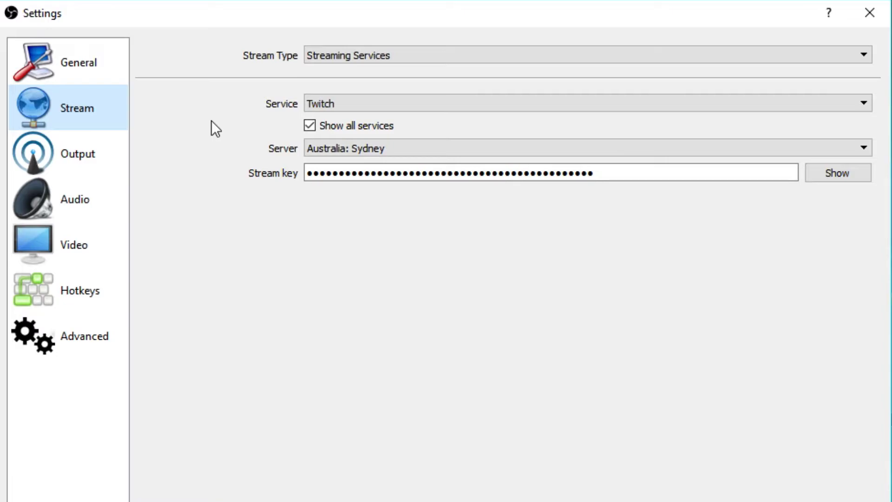
click(358, 60)
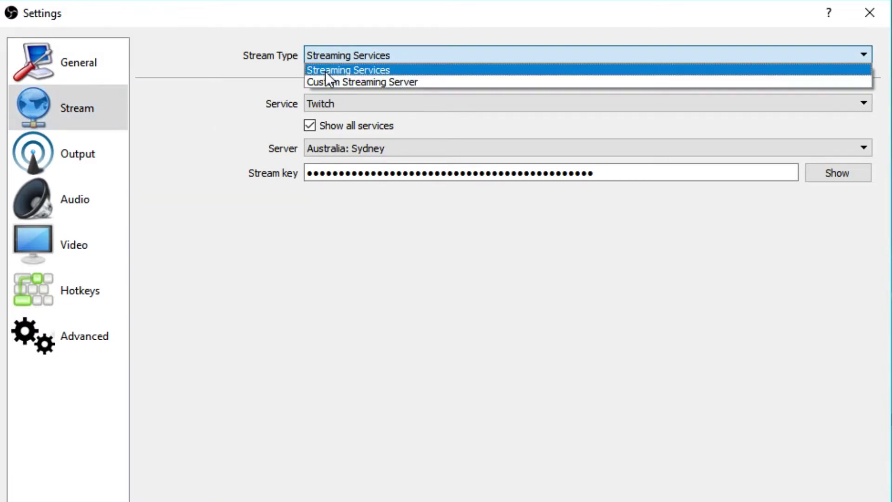
click(325, 71)
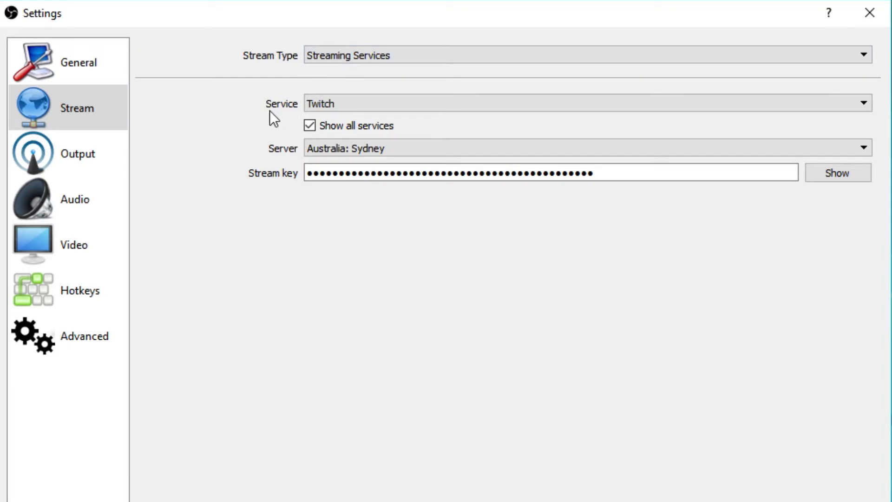
click(310, 104)
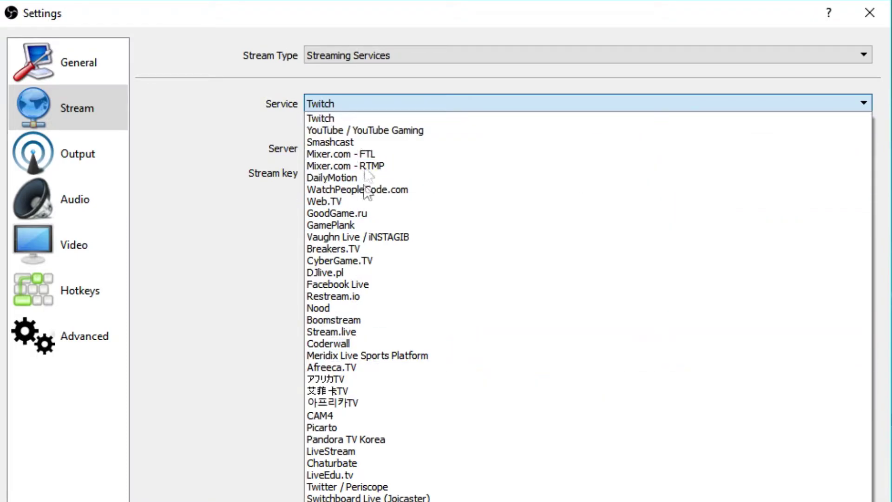
click(190, 134)
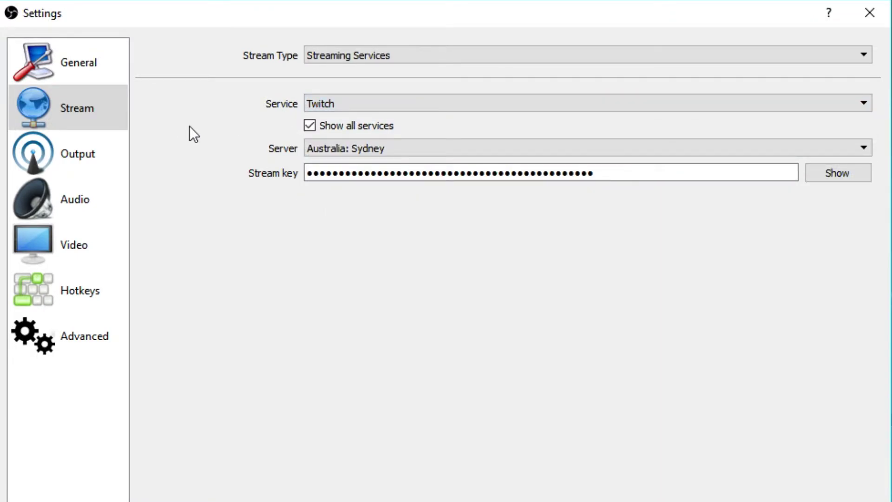
click(352, 56)
click(339, 100)
click(339, 101)
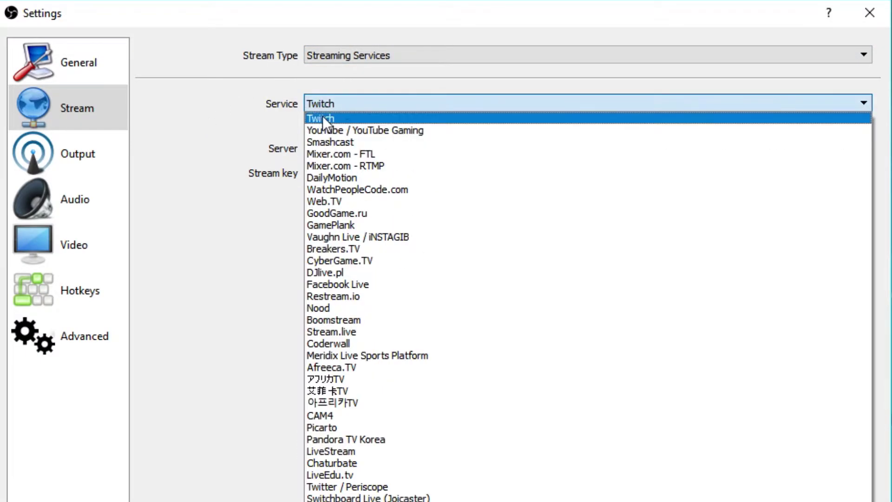
click(323, 115)
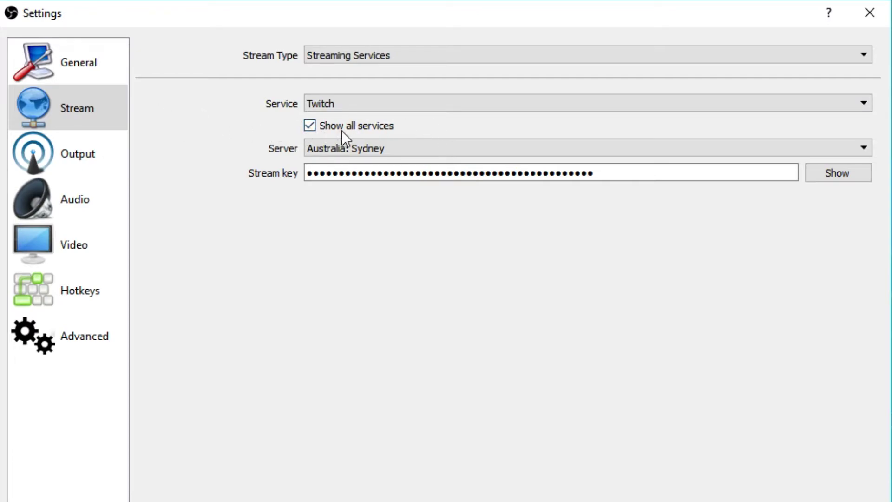
click(356, 105)
click(309, 125)
click(332, 105)
click(207, 137)
click(309, 126)
click(335, 103)
click(152, 335)
Step: Look through the Twitch ingest server and streaming service lists, keeping Twitch
click(341, 148)
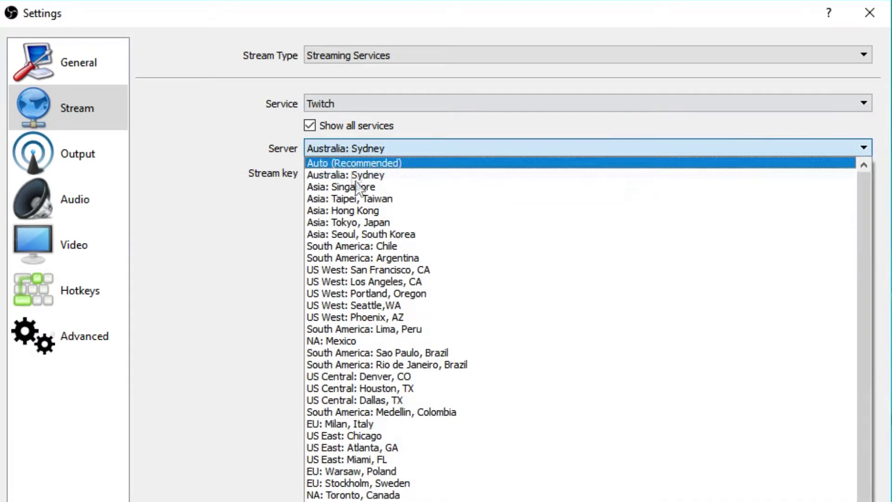
scroll(389, 412, down, 1)
scroll(390, 442, up, 1)
click(194, 303)
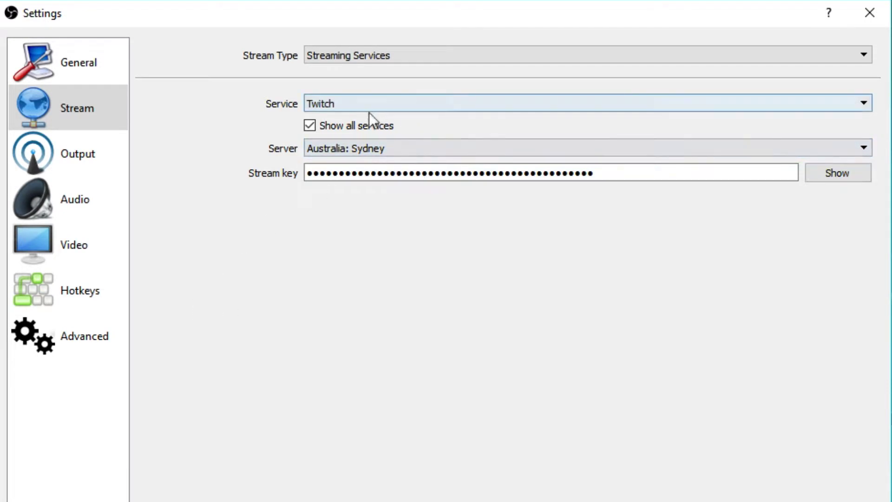
click(341, 105)
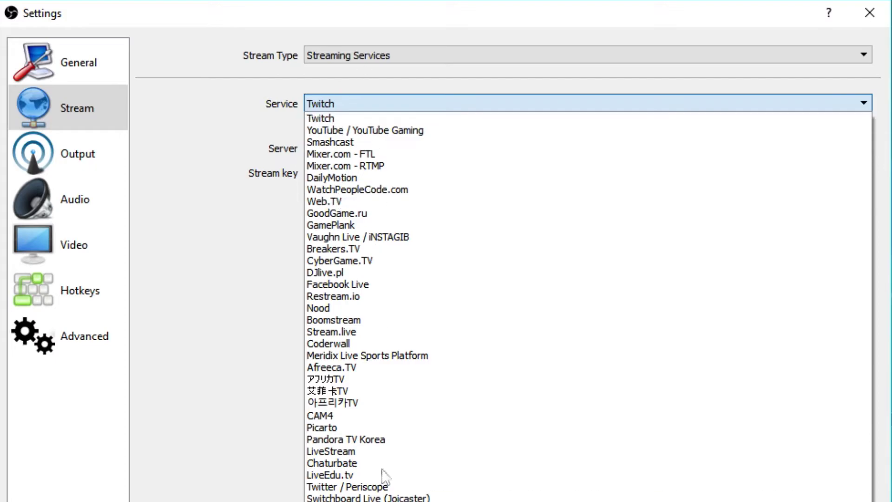
click(193, 290)
Step: Reselect the Australia: Sydney server, focus the stream key field, and go to Output
click(323, 146)
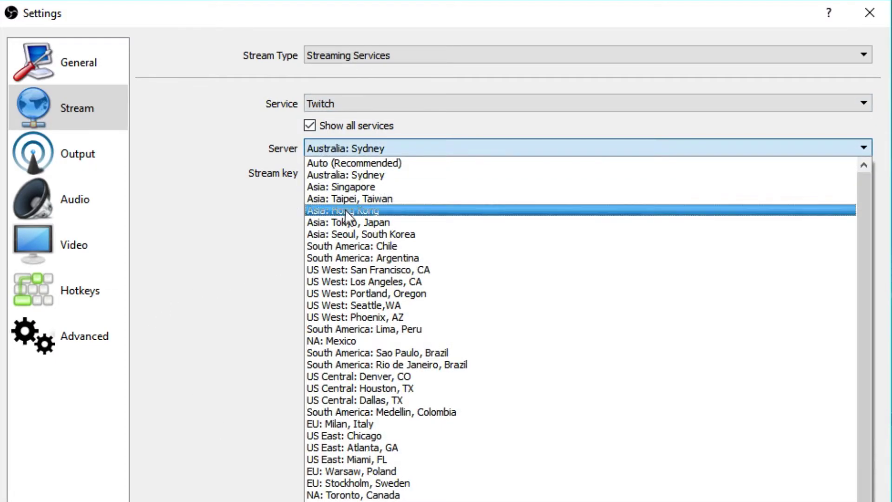
click(321, 175)
click(322, 176)
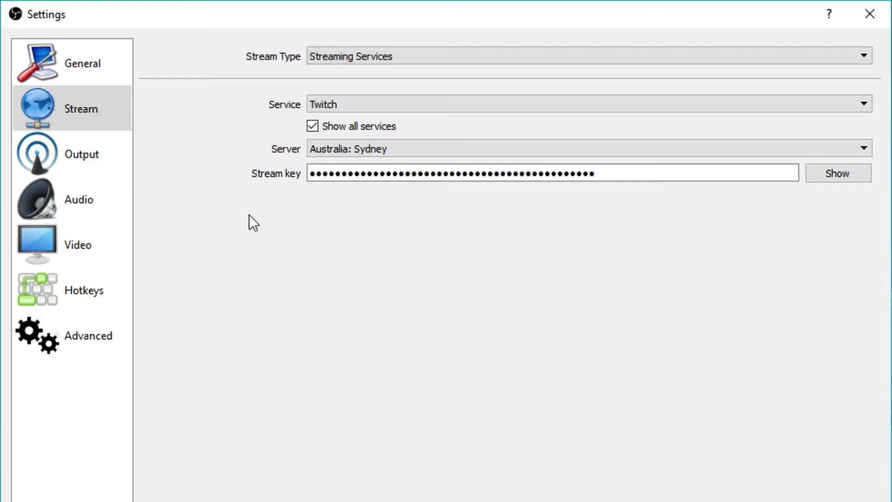
click(69, 153)
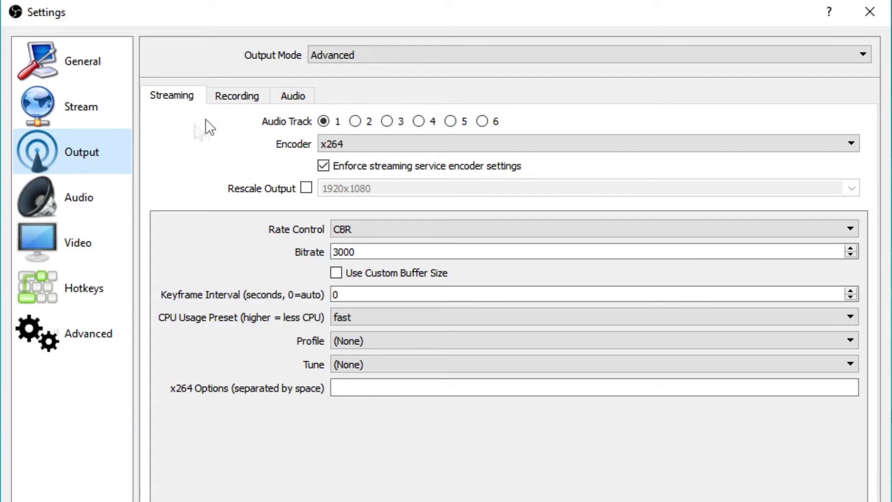
click(368, 55)
click(324, 70)
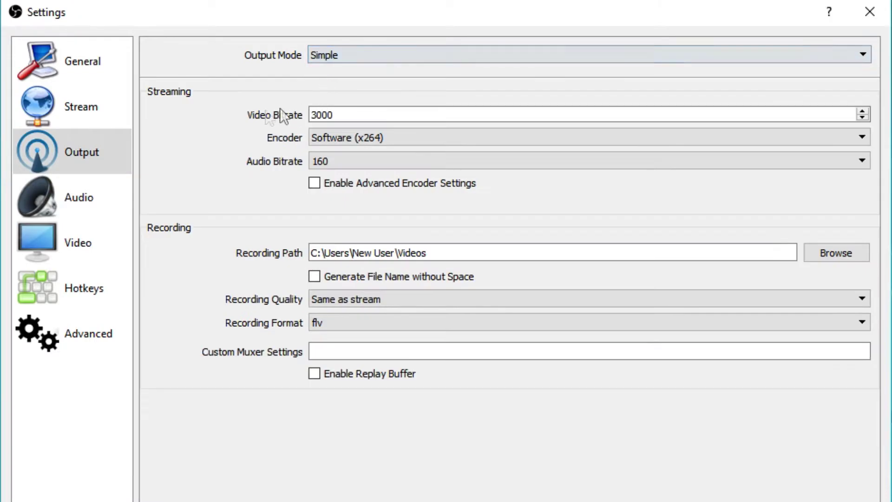
click(386, 56)
click(343, 84)
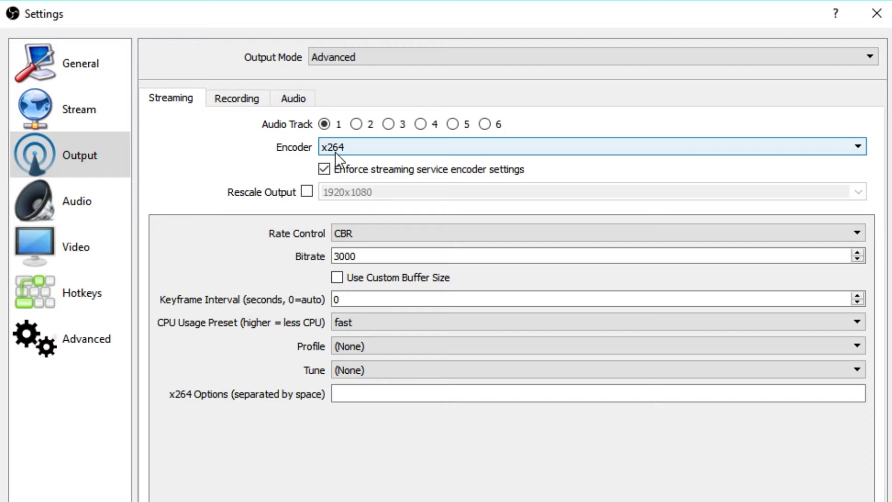
click(336, 147)
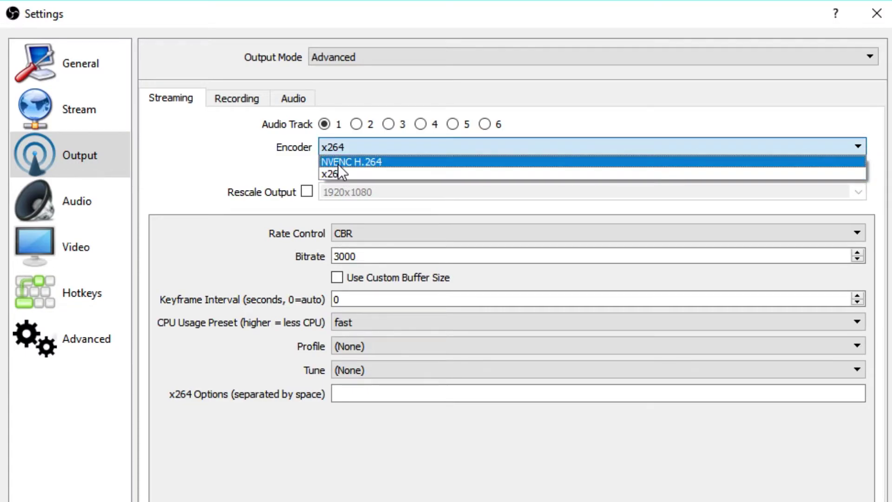
click(353, 173)
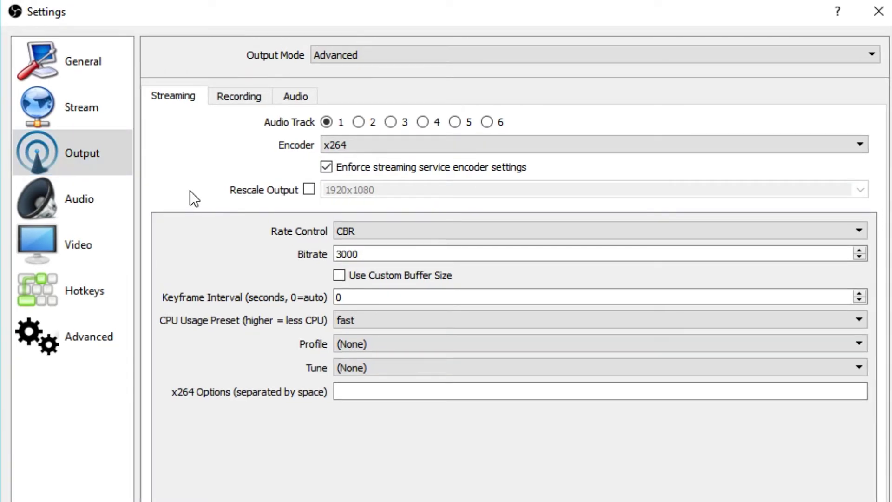
Step: Set the streaming encoder's Rate Control to ABR, keeping Bitrate at 3000
click(358, 232)
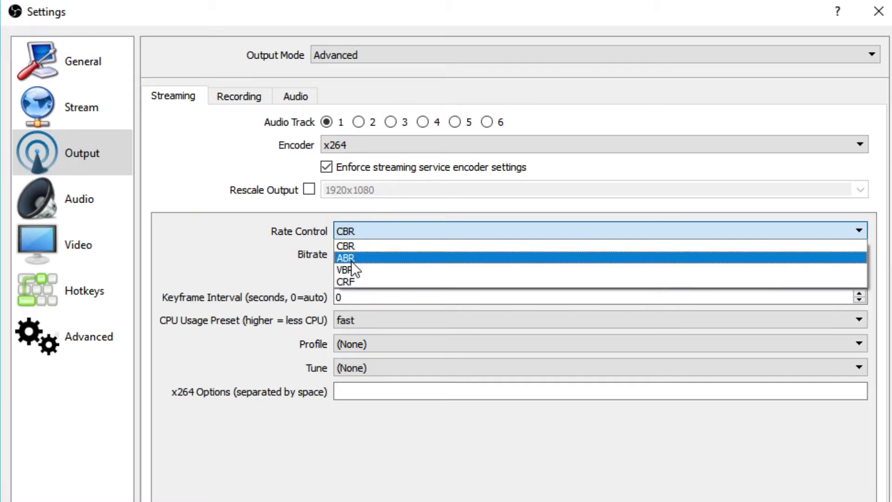
click(233, 242)
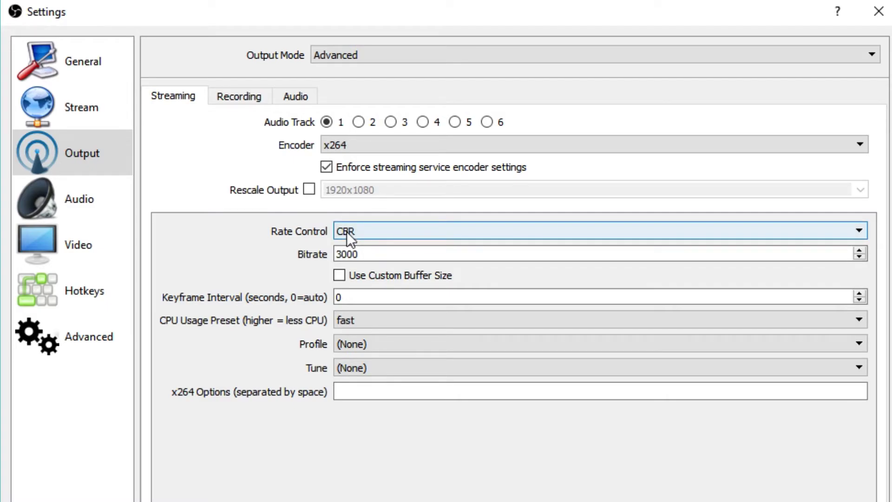
scroll(347, 231, down, 1)
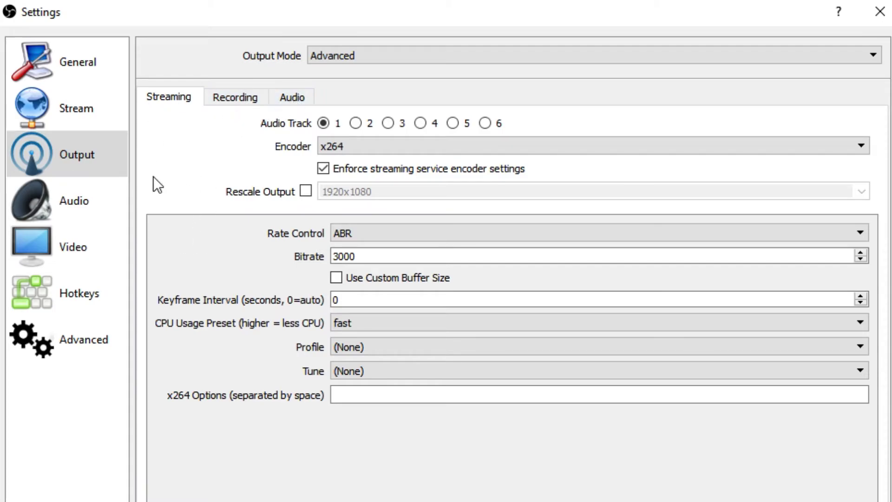
Step: Bring up the Audio page of Settings with the desktop audio and microphone devices
click(81, 206)
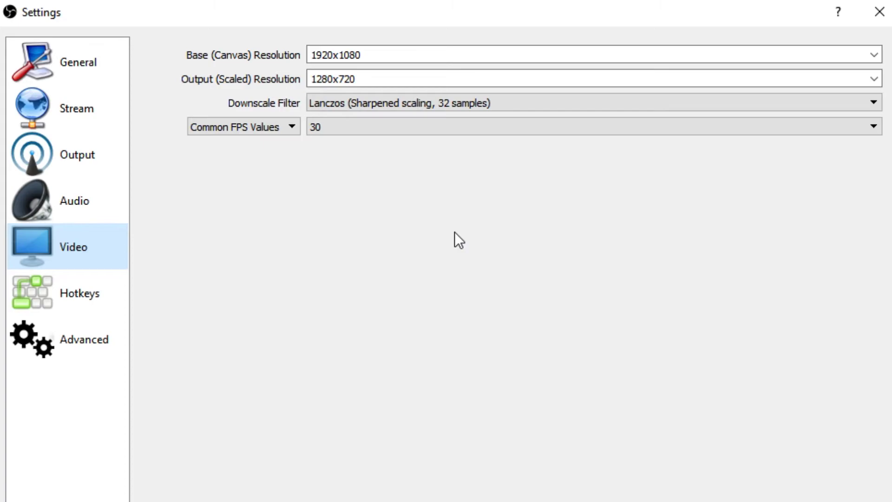
Step: Keep 1280x720 output resolution, 30 FPS and the Lanczos downscale filter
click(367, 79)
click(841, 80)
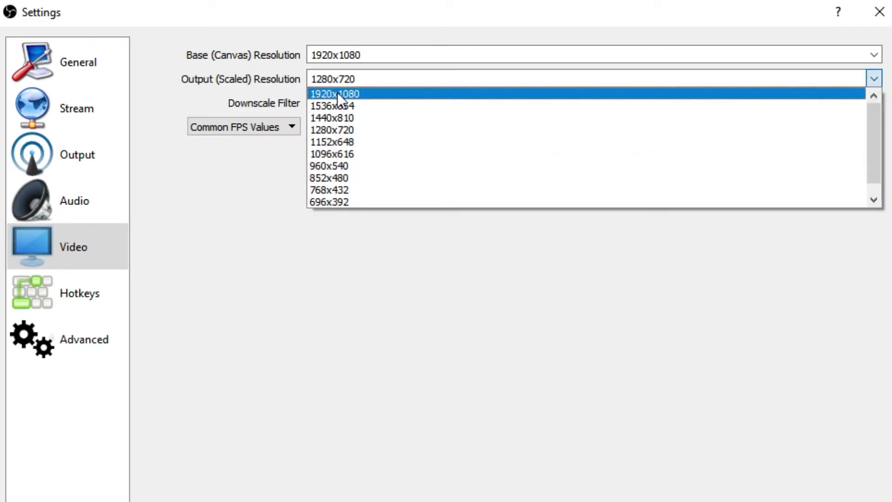
click(334, 130)
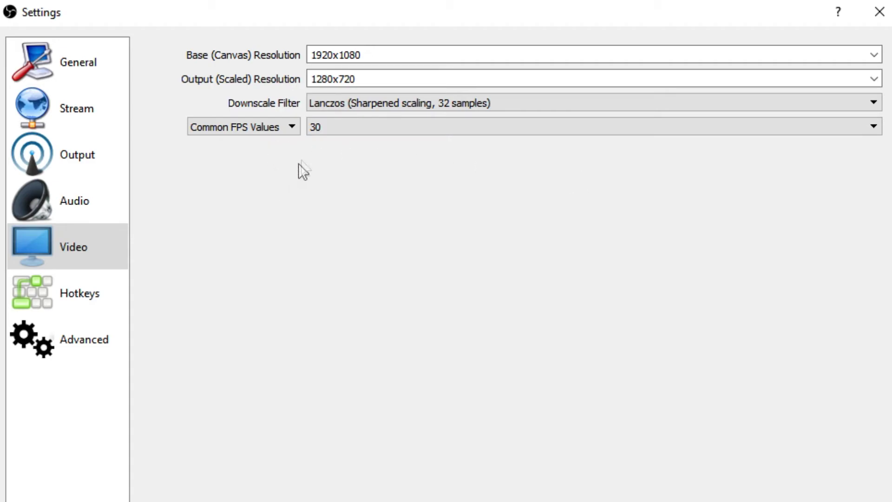
click(329, 133)
click(198, 217)
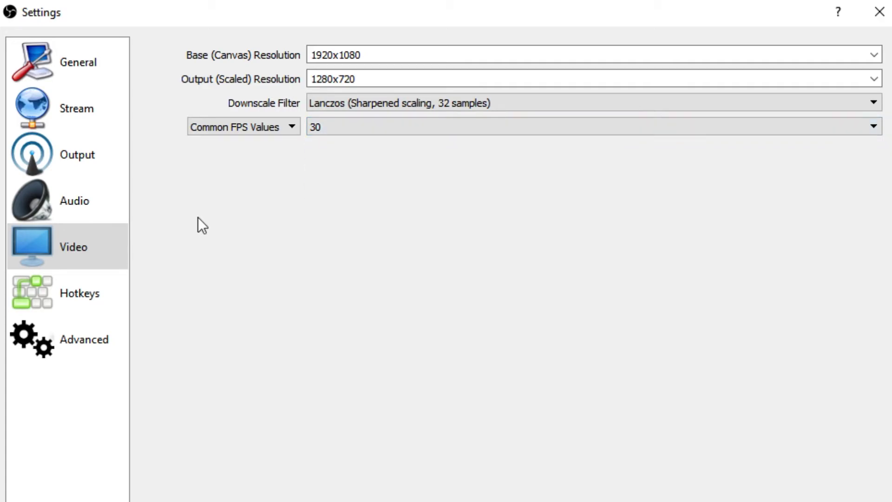
click(361, 106)
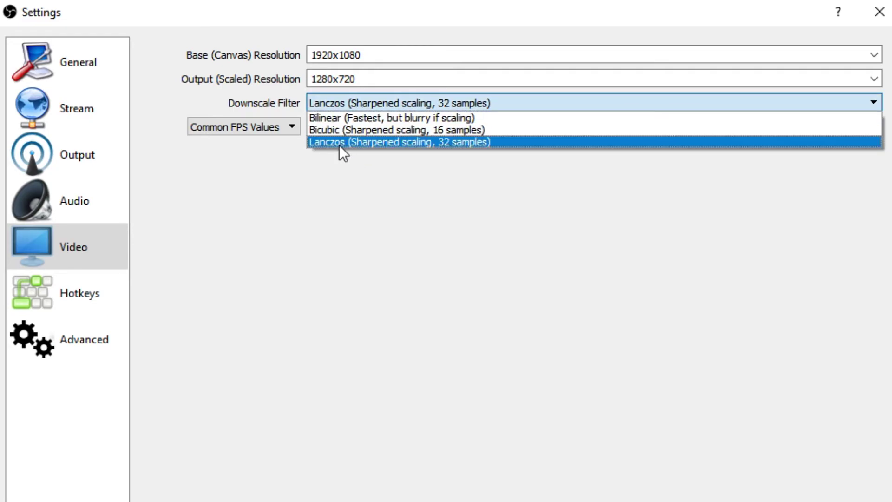
click(331, 142)
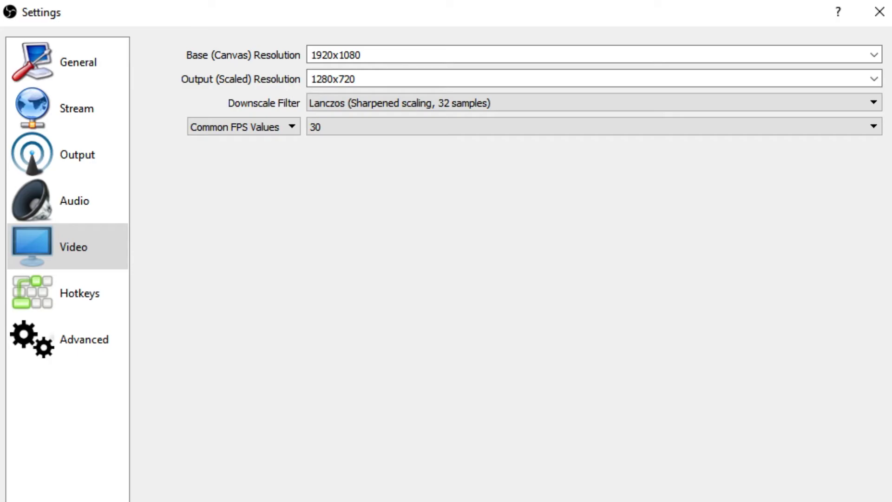
Step: Move from the Hotkeys page on to the Advanced settings page
click(79, 293)
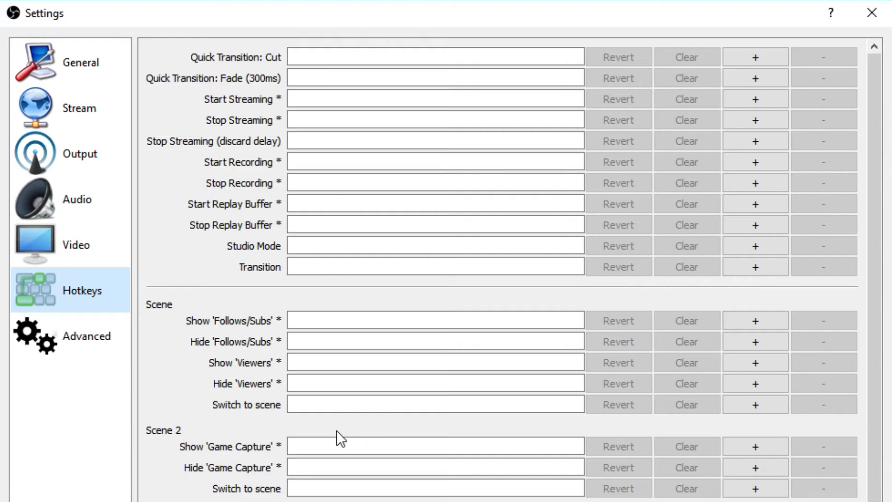
click(74, 337)
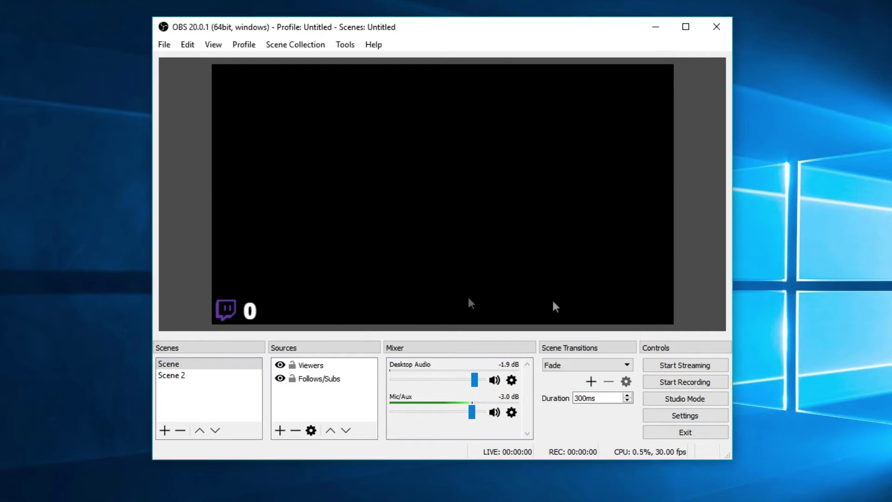
Step: Add a new empty scene named Scene 3 to the Scenes list
right_click(181, 398)
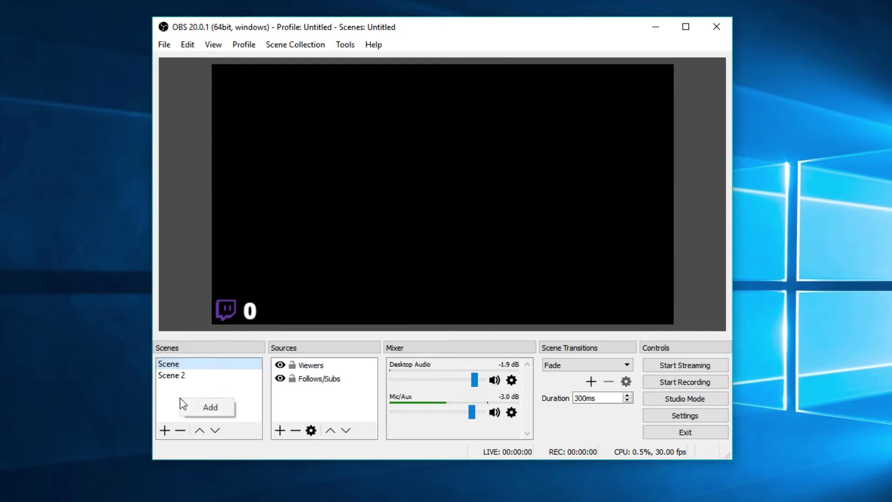
click(208, 408)
click(409, 268)
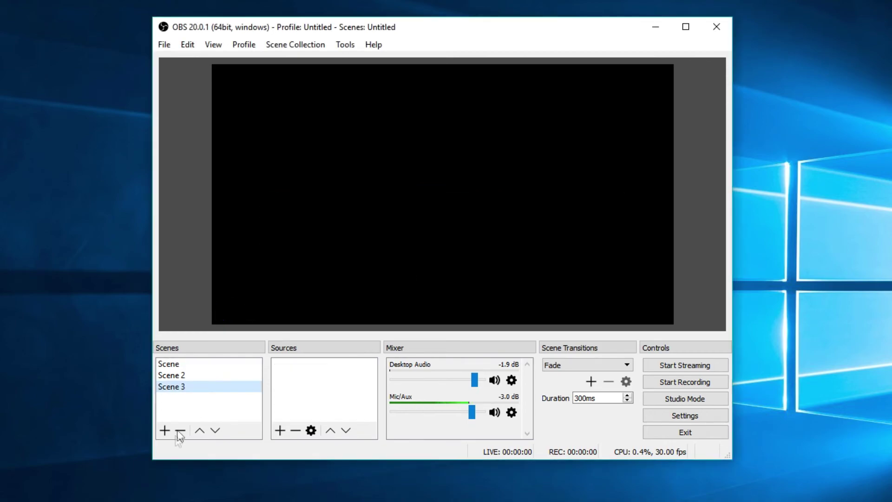
Step: Browse the source types offered in the Sources list's Add menu
right_click(302, 372)
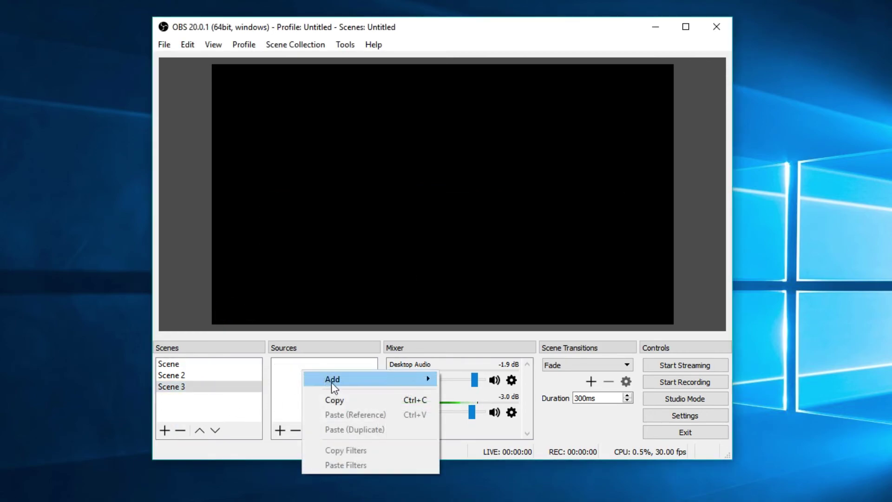
click(267, 400)
right_click(294, 397)
mouse_move(338, 408)
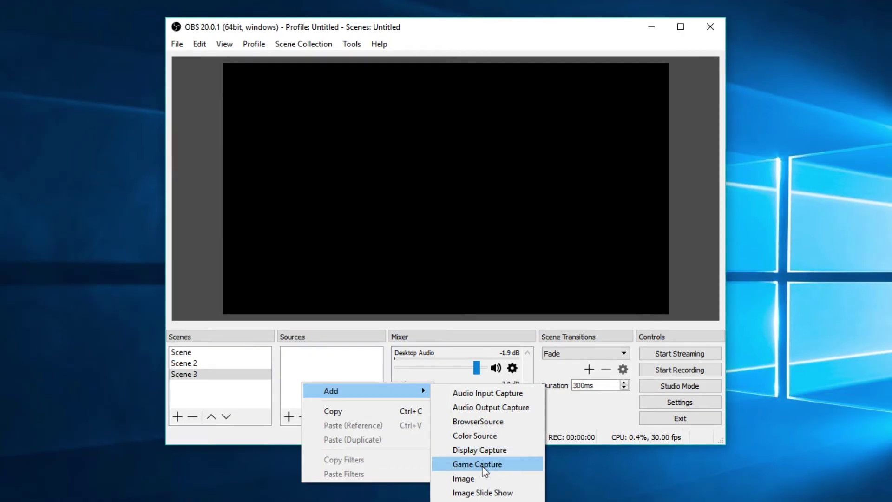
click(485, 467)
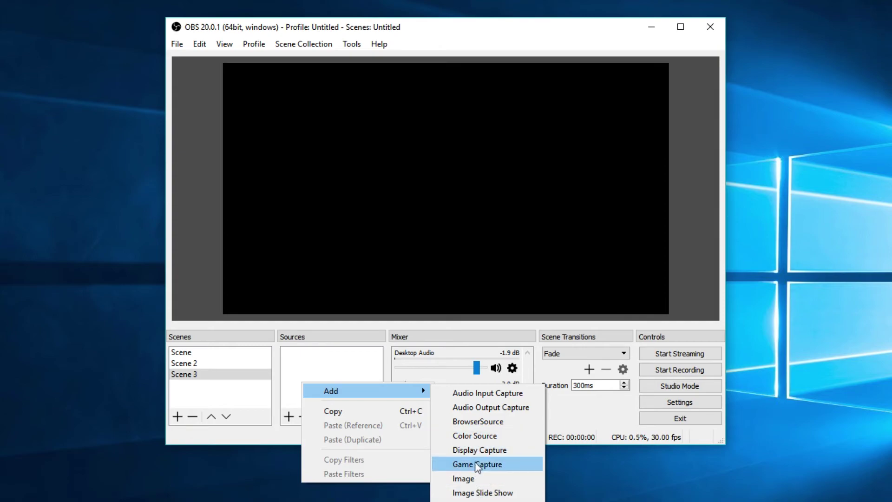
click(478, 464)
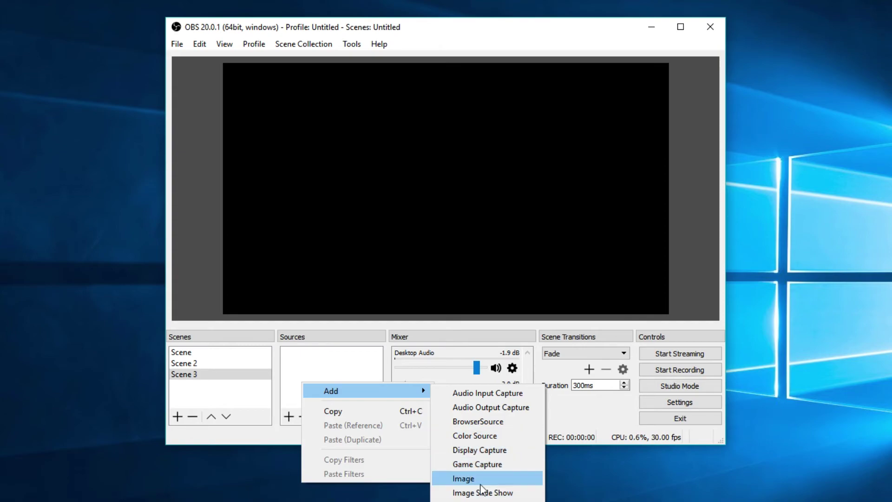
click(464, 478)
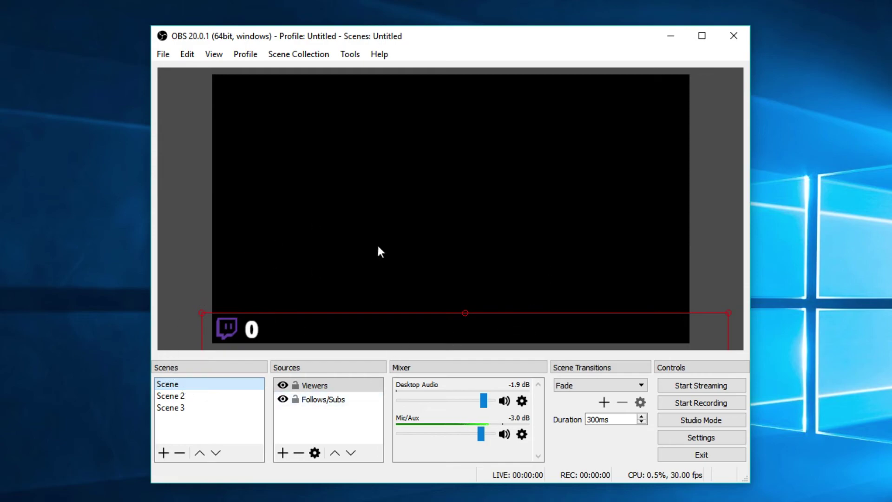
click(318, 398)
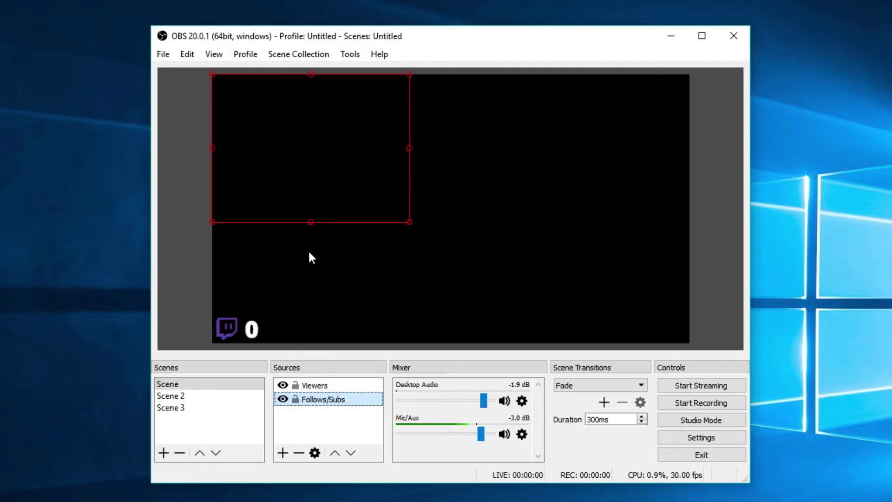
click(312, 387)
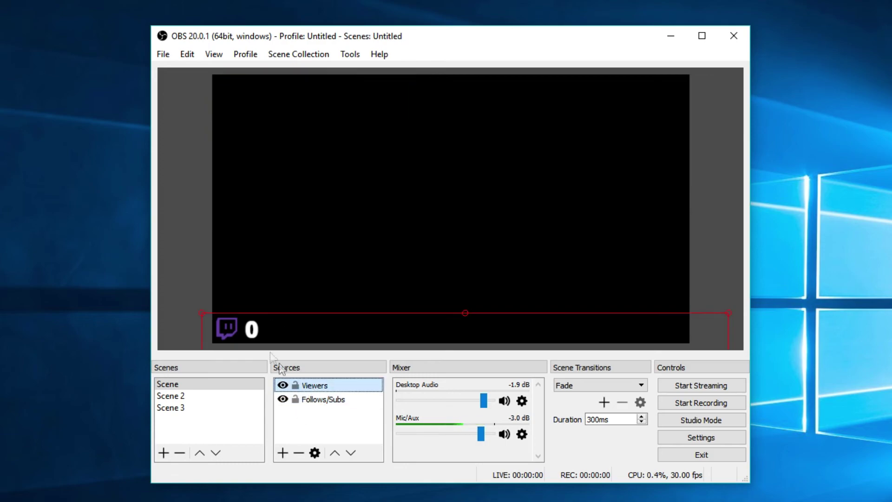